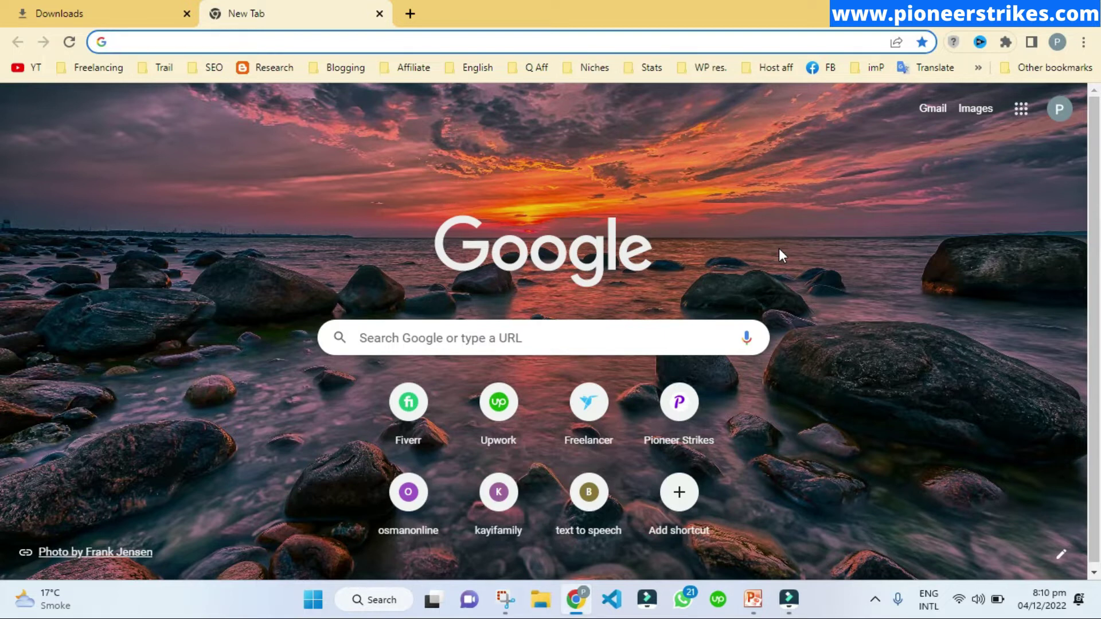
Show the Chrome profile menu with the synced account and other profiles listed.
left_click(864, 250)
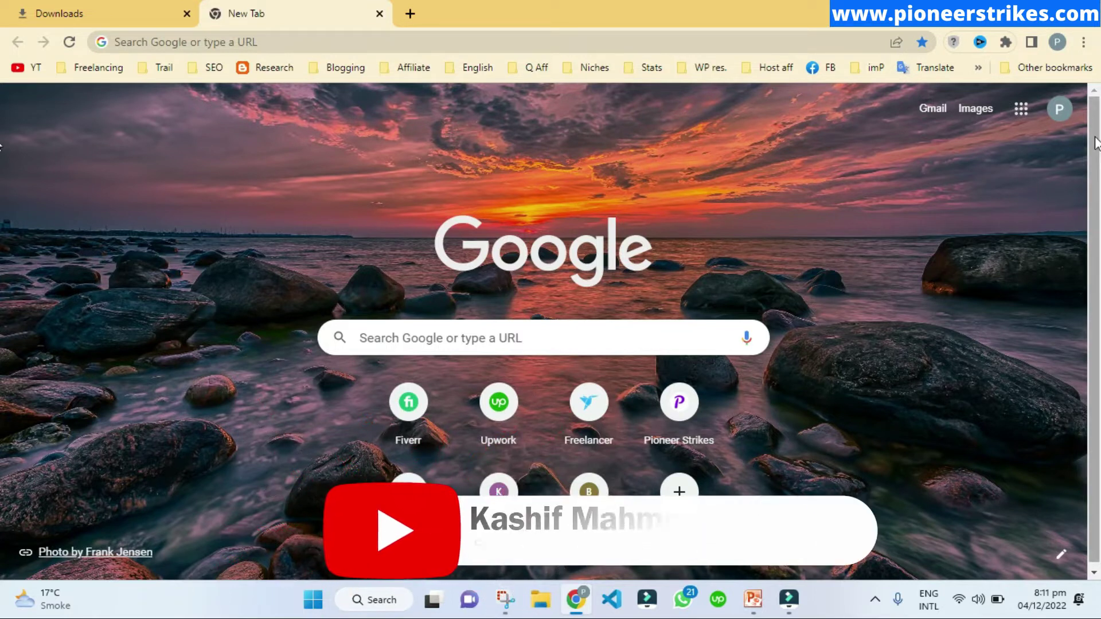
left_click(1058, 41)
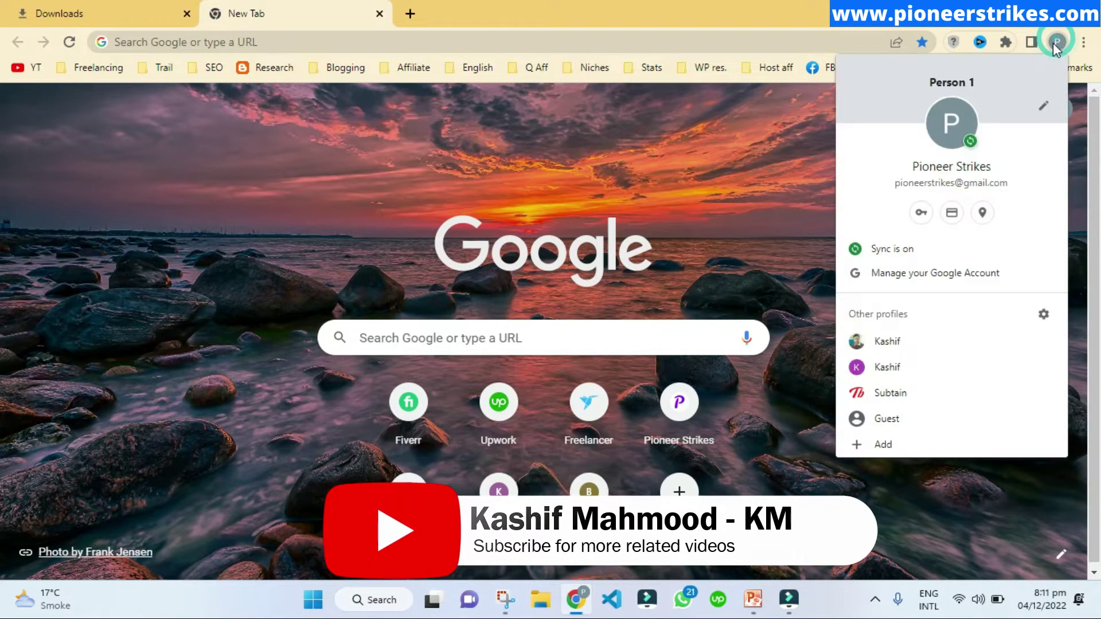
left_click(1059, 41)
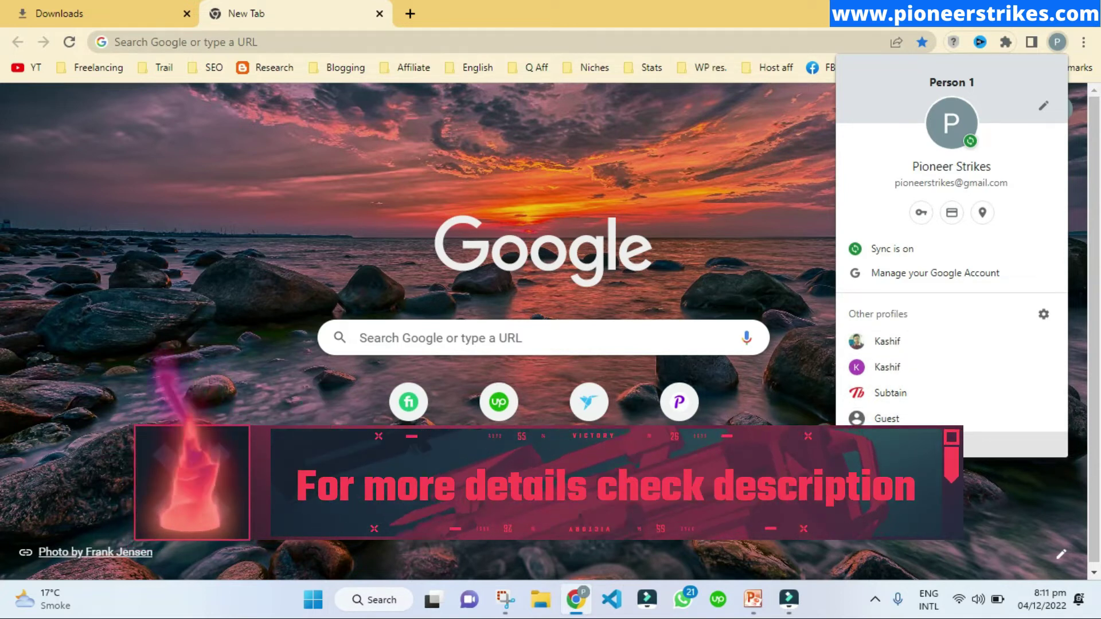
left_click(878, 444)
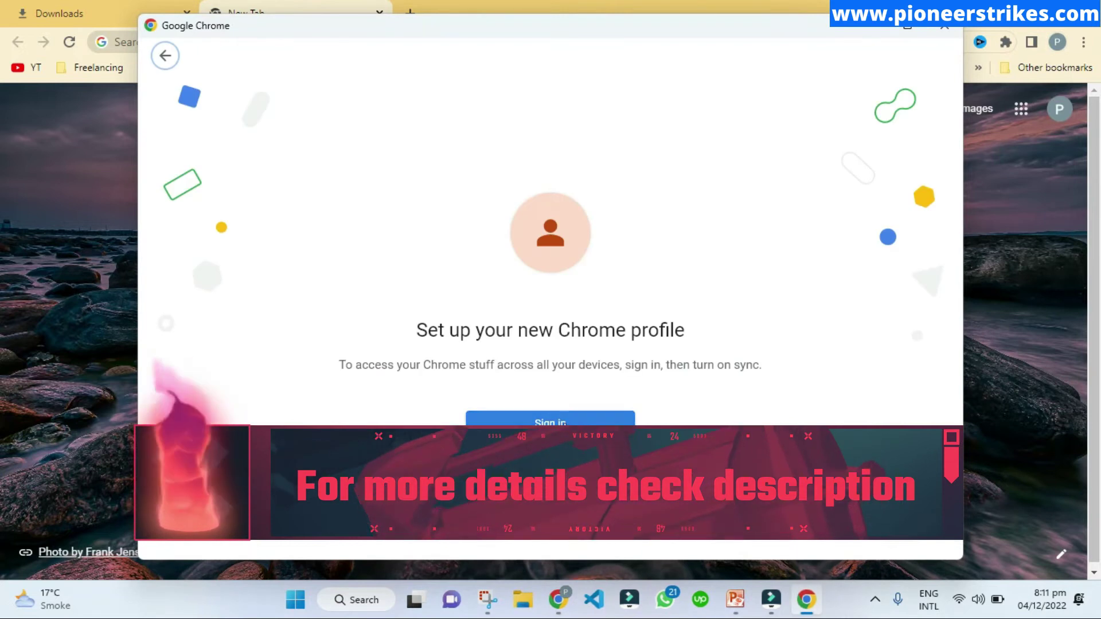
left_click(556, 423)
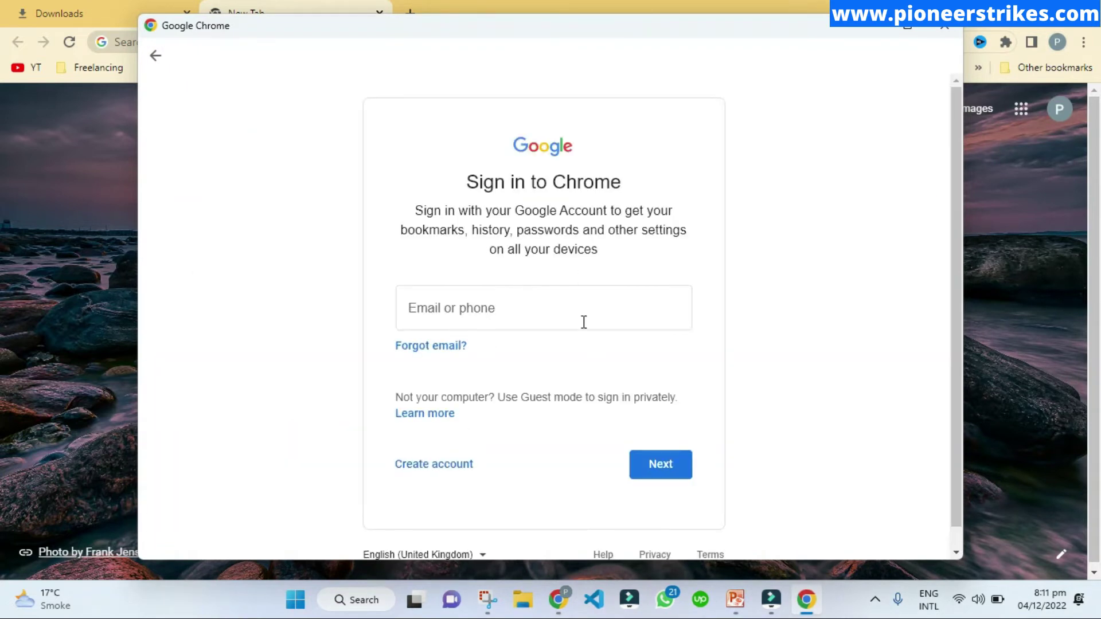
left_click(516, 303)
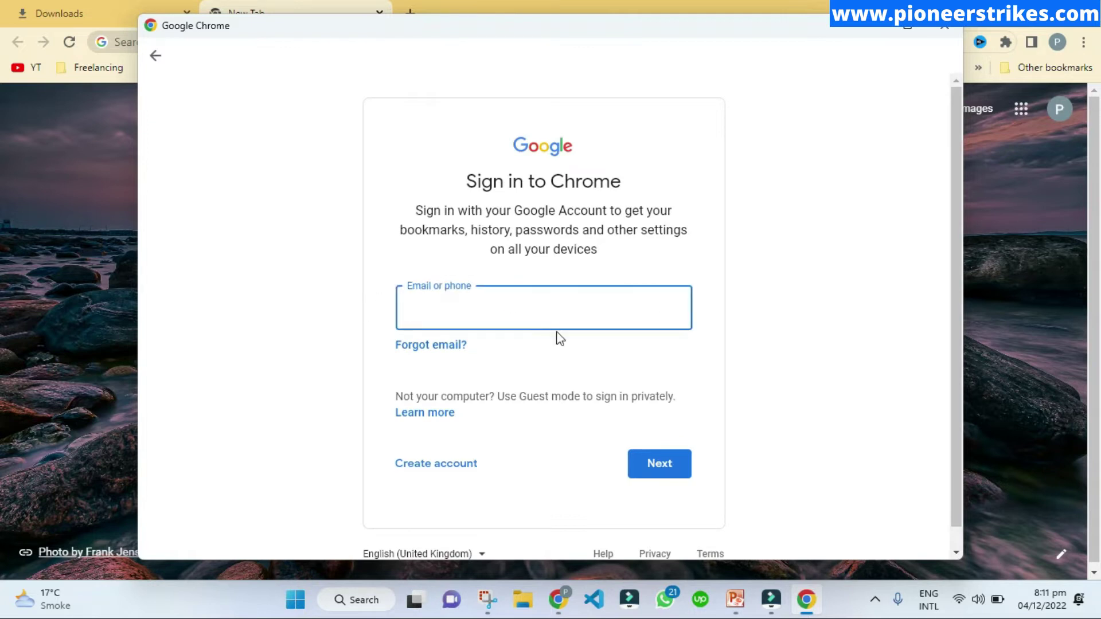
left_click(945, 27)
Launch the red-themed Subtain profile in its own window and bring up the profile menu there.
left_click(1057, 41)
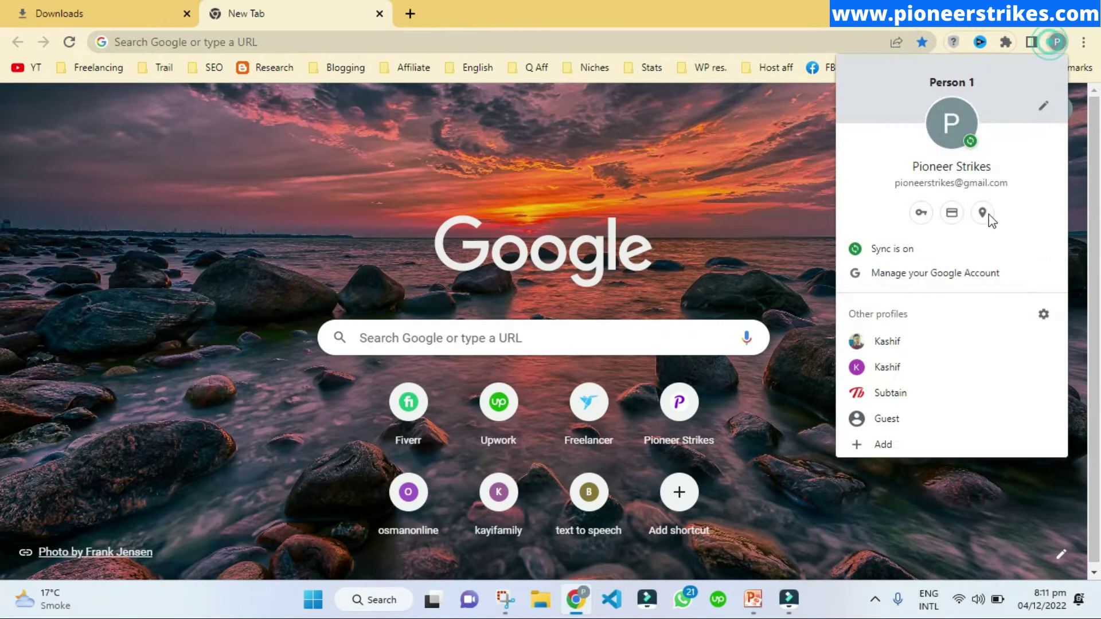
left_click(900, 402)
left_click(908, 368)
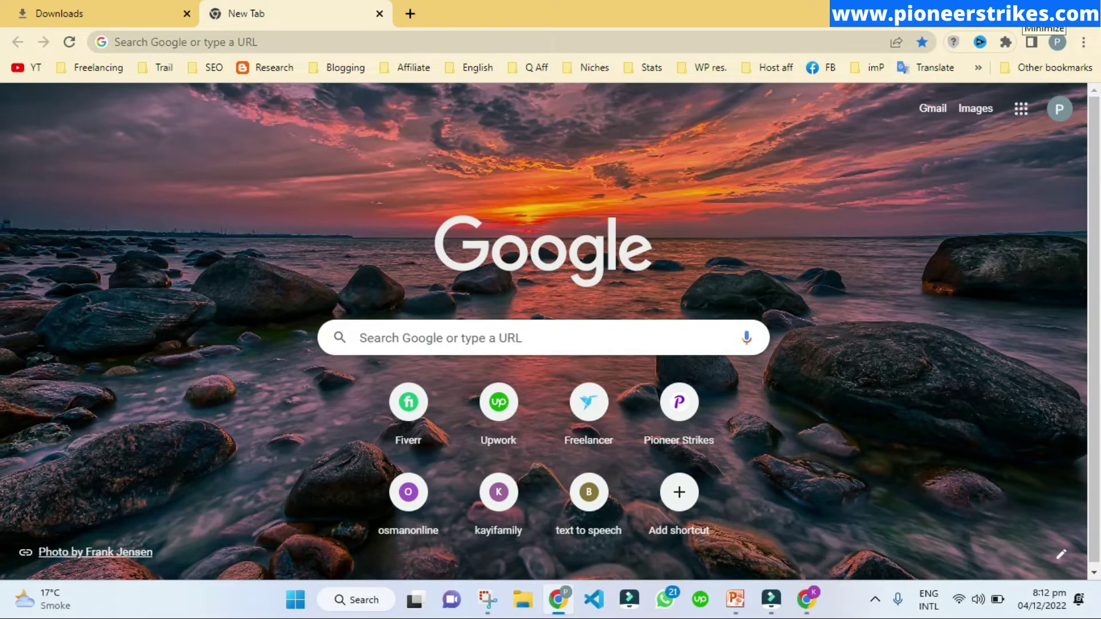
left_click(1057, 41)
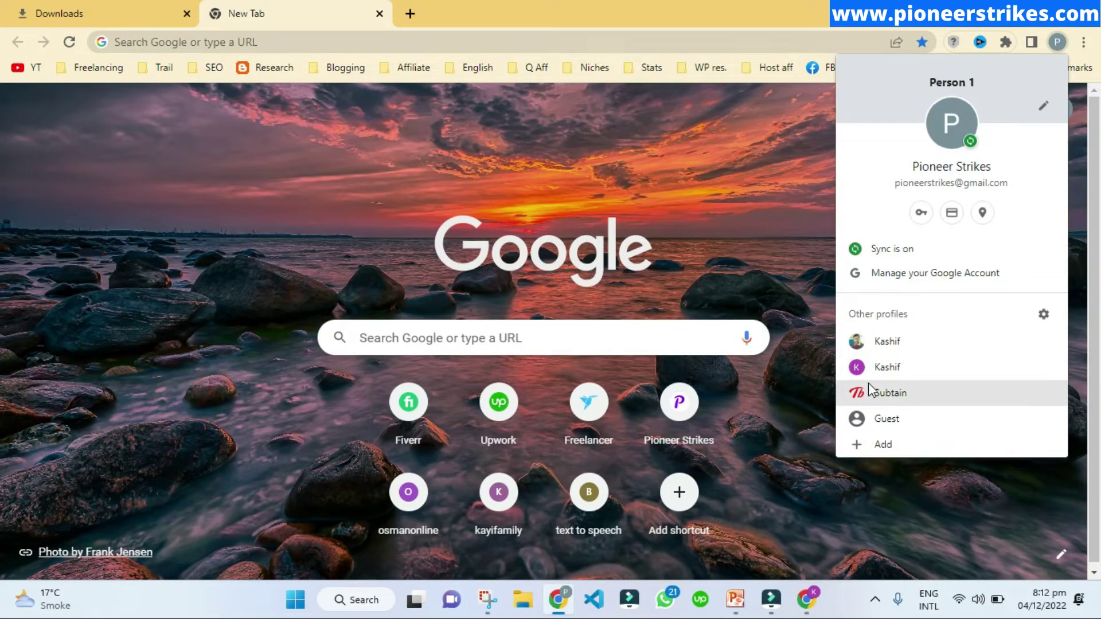
Start and cancel the 'Set up your new Chrome profile' window, returning to the profile menu.
left_click(892, 445)
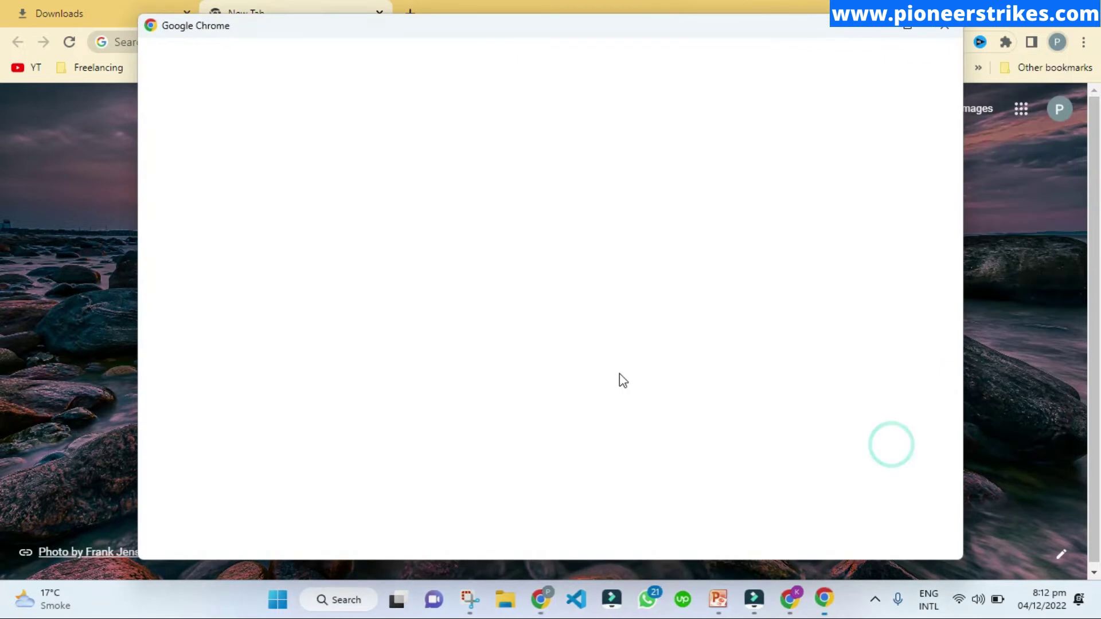
left_click(947, 29)
left_click(1057, 42)
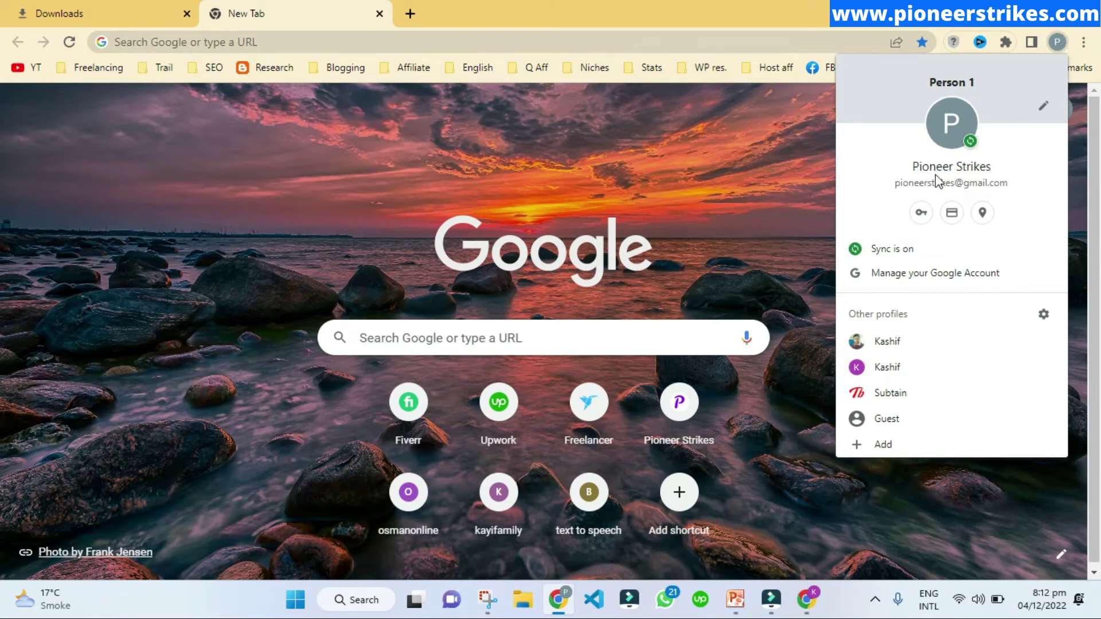
Launch the first Kashif profile in its own window and maximize it by dragging to the top edge.
left_click(909, 355)
mouse_move(316, 12)
left_mouse_down()
mouse_move(314, 23)
mouse_move(887, 134)
left_mouse_up()
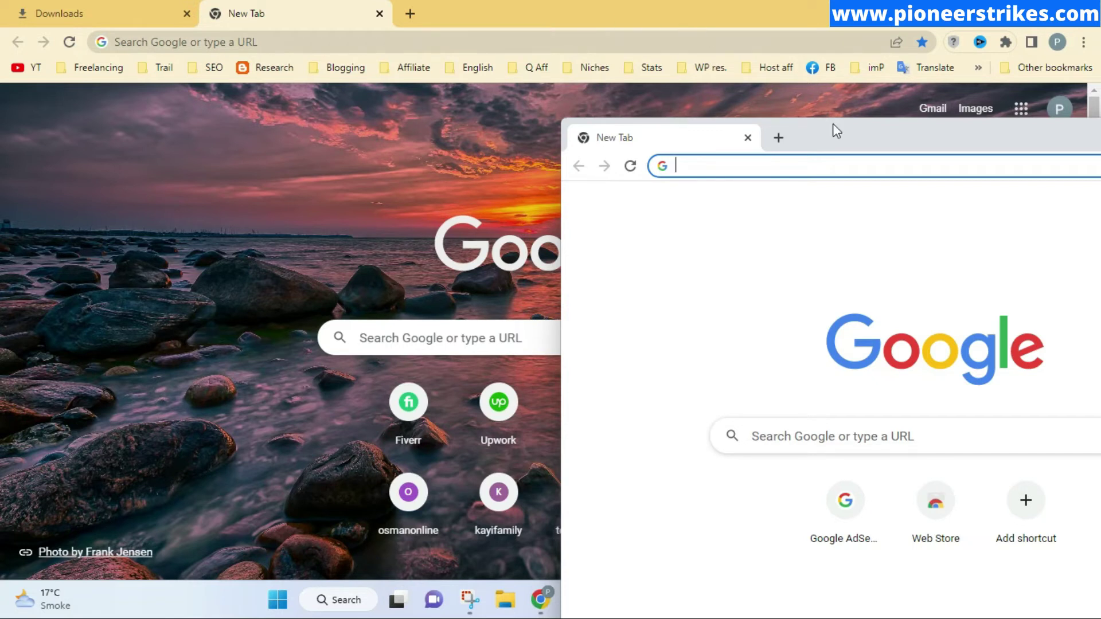
left_click_drag(844, 132, 387, 47)
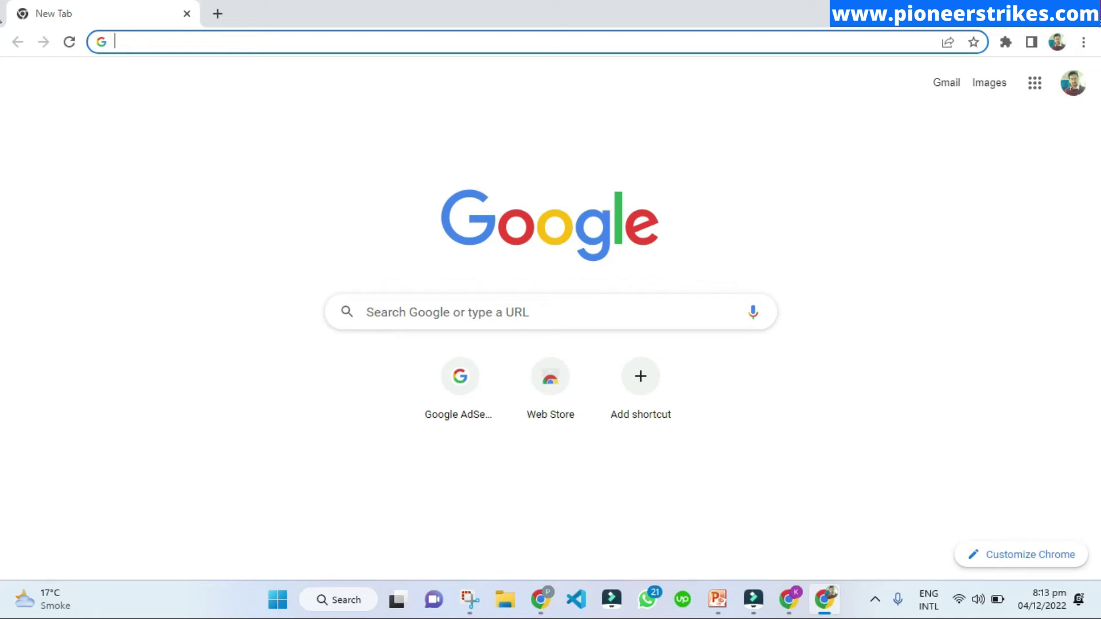
Close the Kashif profile window with Ctrl+W, returning to the main sunset-themed profile.
key("ctrl+w")
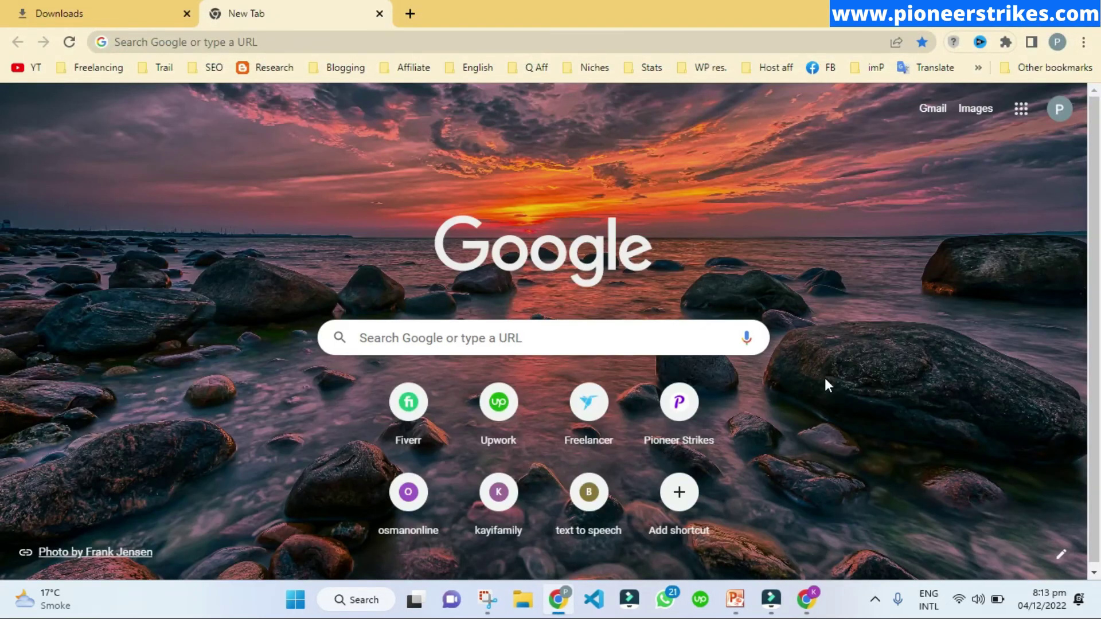